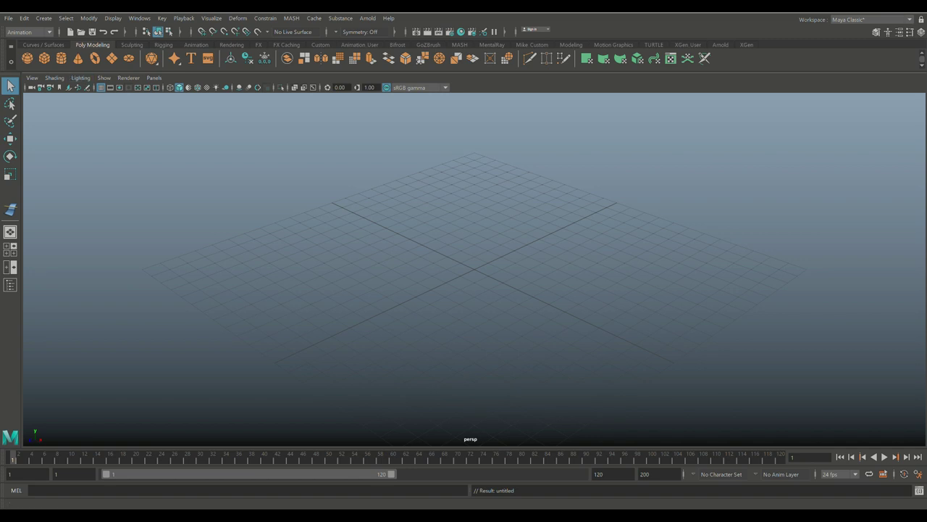
- Create a polygon torus at the centre of the grid
click(95, 59)
scroll(474, 268, up, 5)
scroll(474, 272, up, 2)
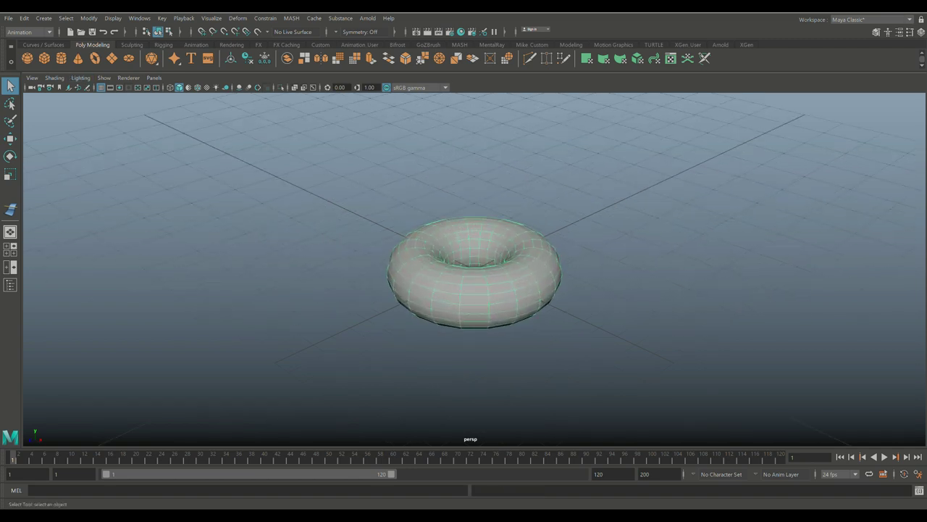
- Set the torus's axis subdivisions and height subdivisions to 40 each
key(ctrl+a)
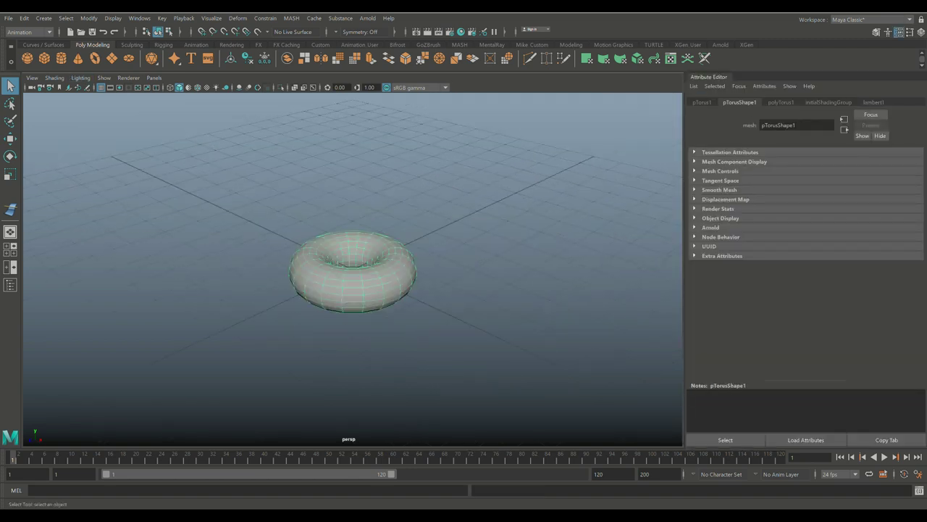
click(780, 102)
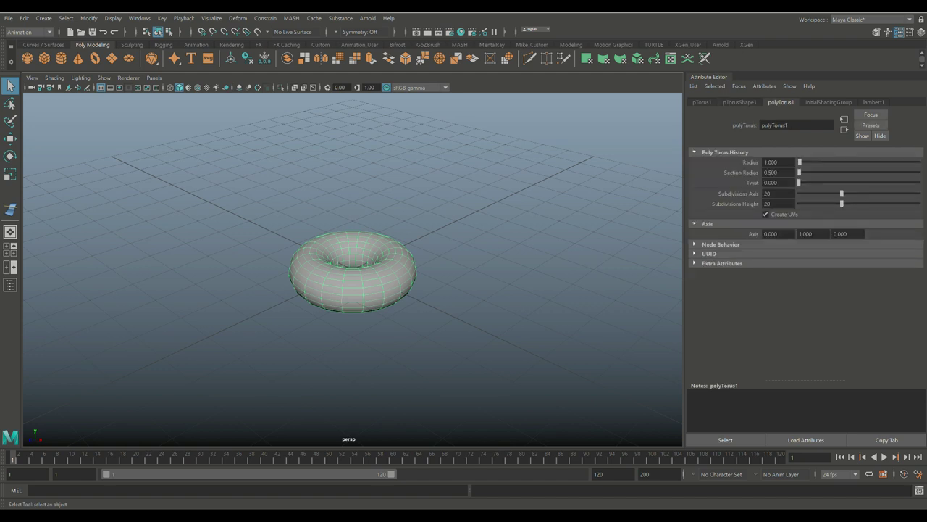
double_click(768, 194)
text(40)
key(Tab)
text(40)
key(Return)
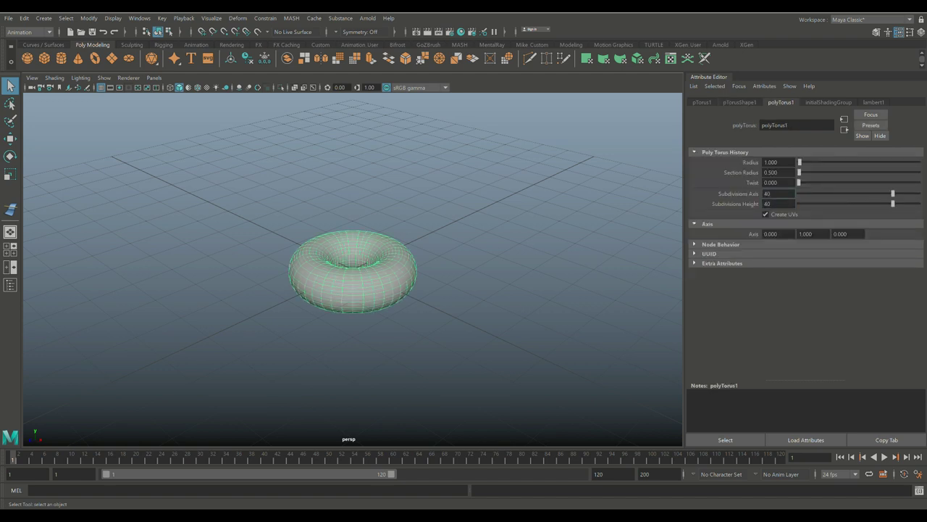
- Raise the torus vertically in the front view so its underside rests on the ground grid
scroll(352, 269, up, 5)
scroll(353, 269, down, 4)
alt+drag(353, 268, 458, 284)
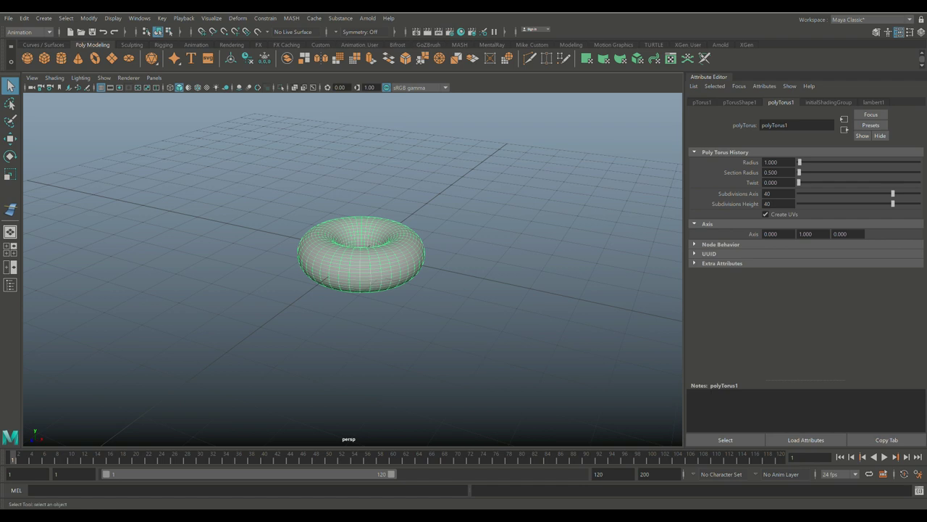
key(space)
key(space)
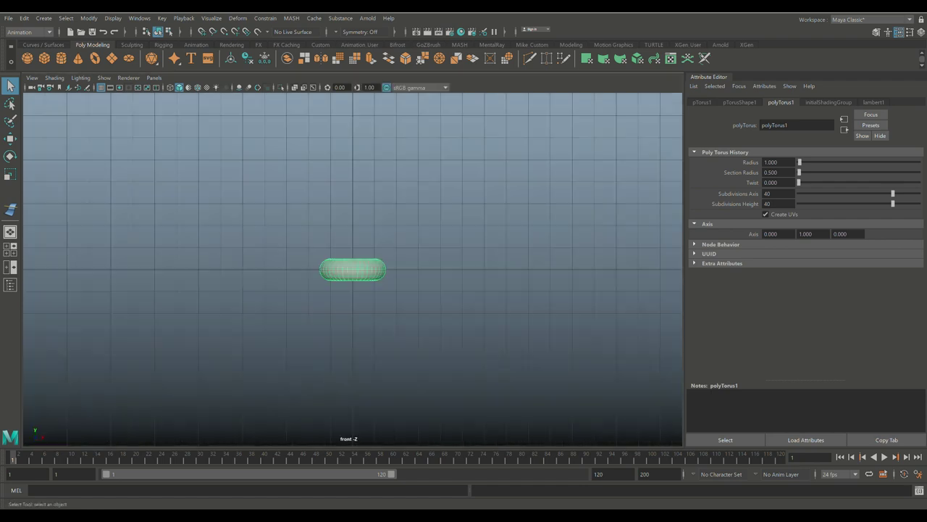
key(w)
drag(353, 222, 352, 210)
key(space)
key(space)
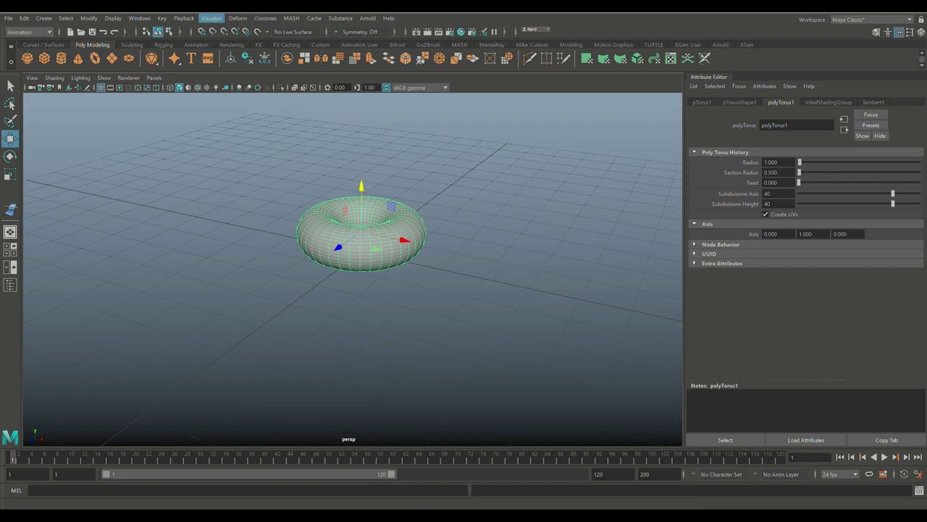
- Apply a Jiggle deformer to the torus and play the timeline to preview it
click(238, 18)
mouse_move(290, 202)
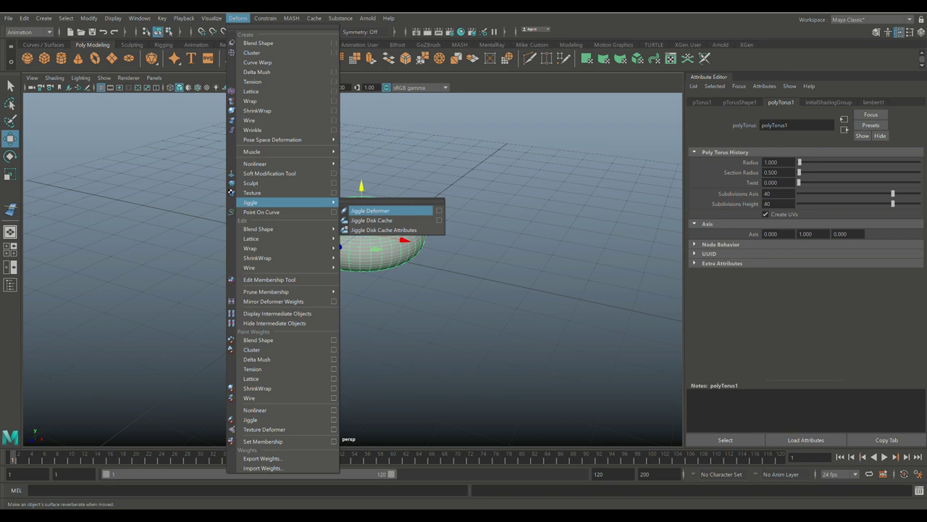
click(370, 210)
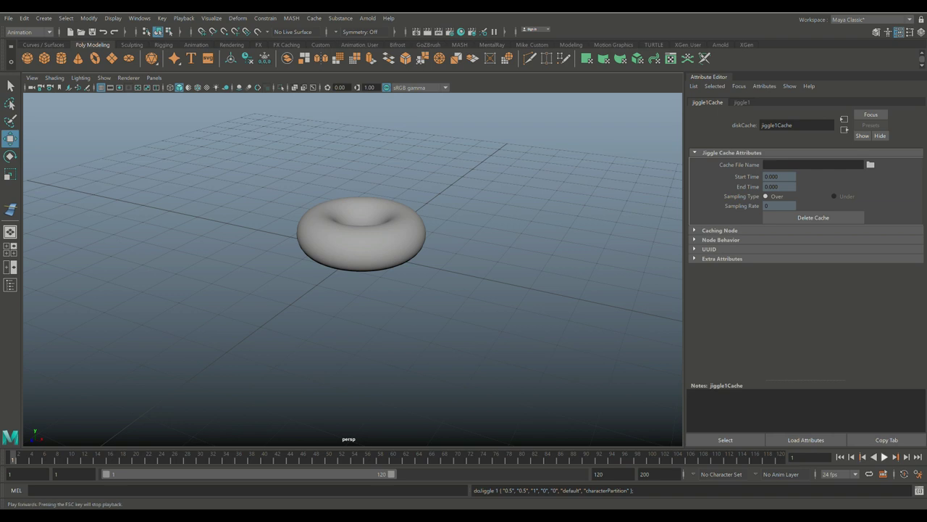
click(885, 457)
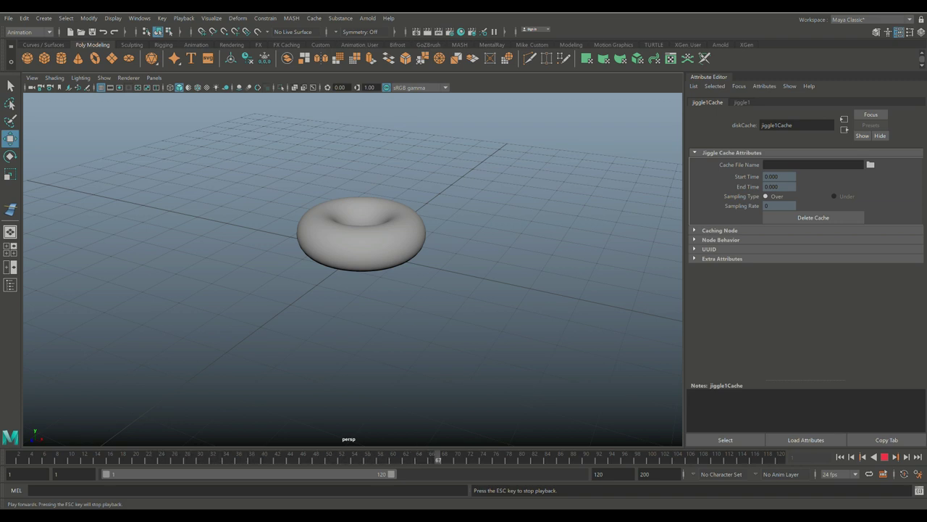
click(885, 457)
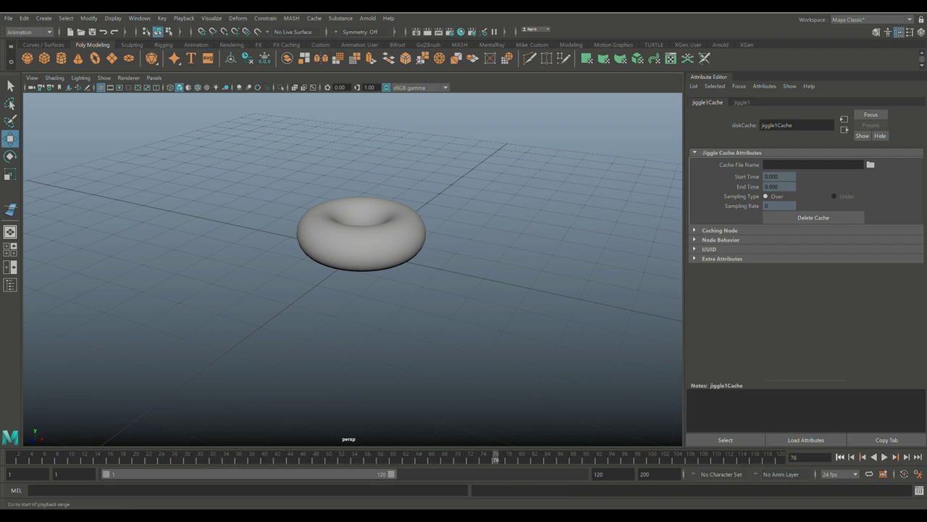
- Return to frame 1 and key the torus's starting pose
click(840, 458)
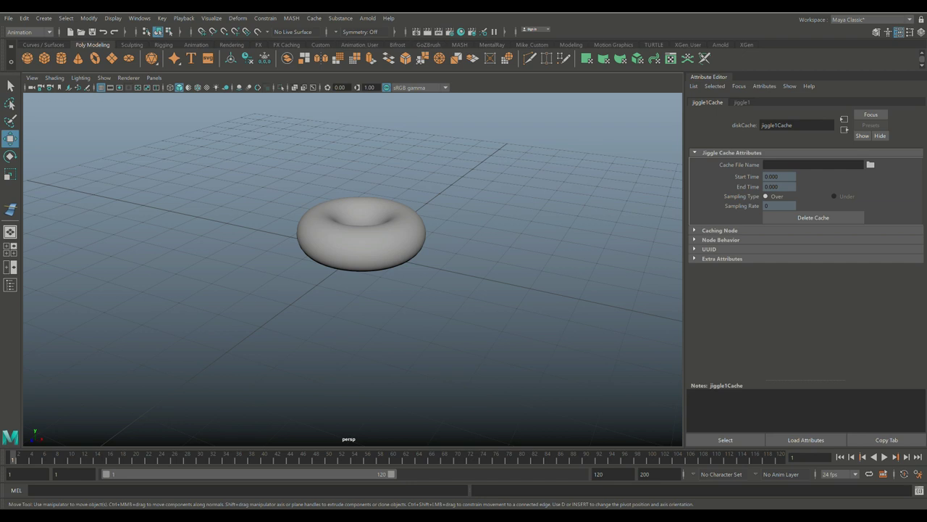
click(361, 246)
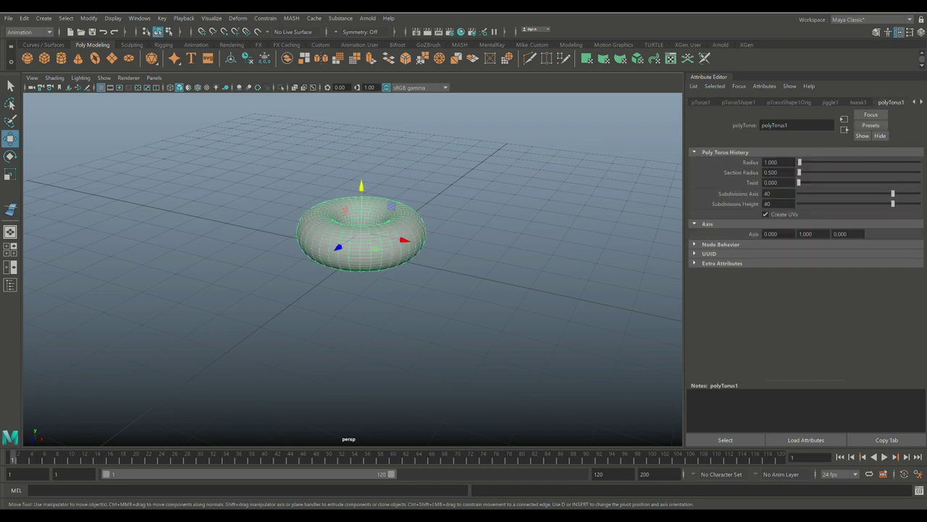
key(s)
- At frame 20, lift the torus above the grid, rotate it to a tilt, and set a key
key(alt+v)
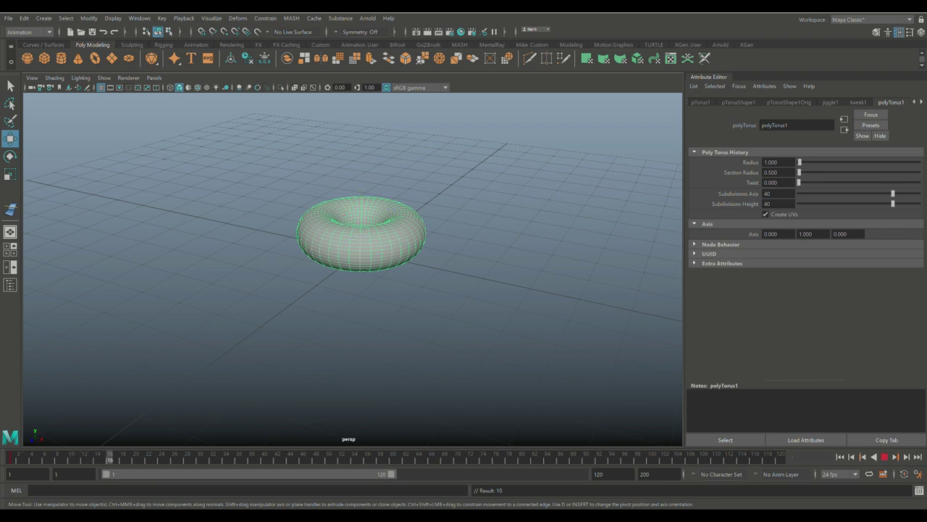
key(alt+v)
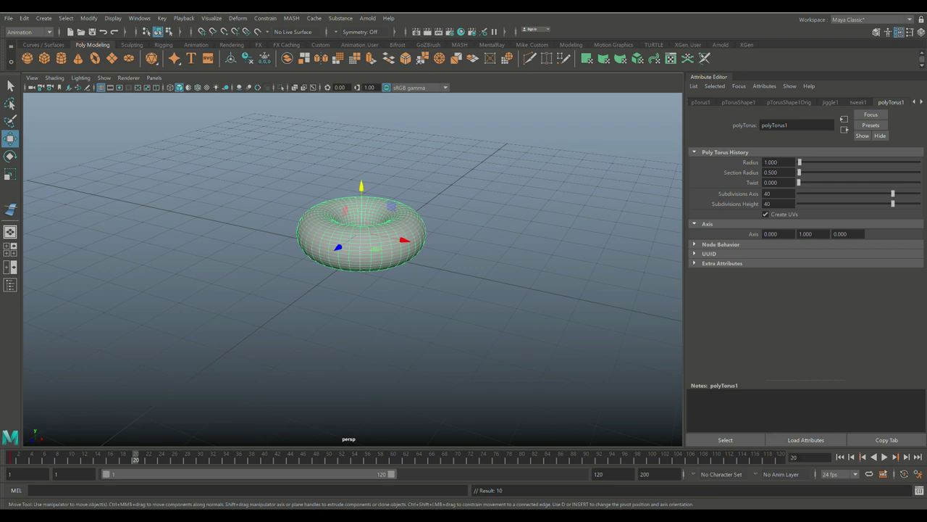
drag(361, 187, 361, 154)
key(e)
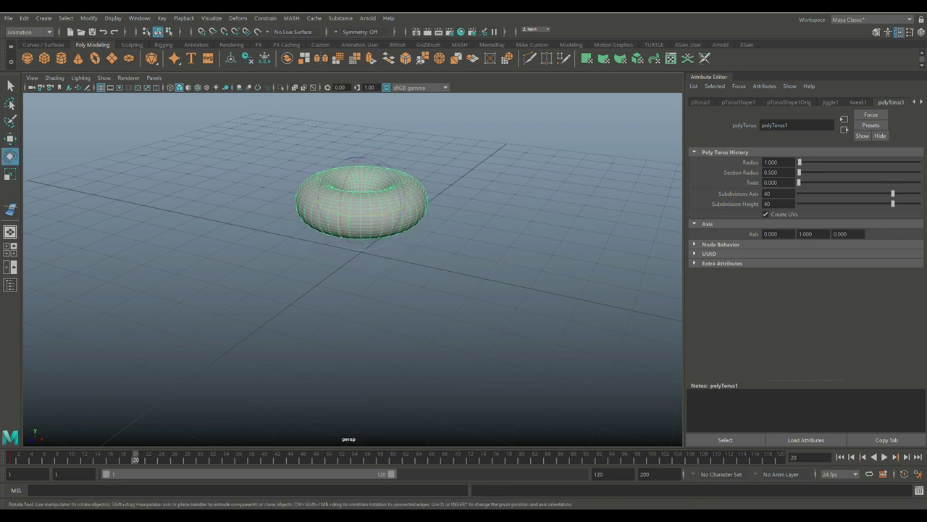
drag(369, 215, 401, 213)
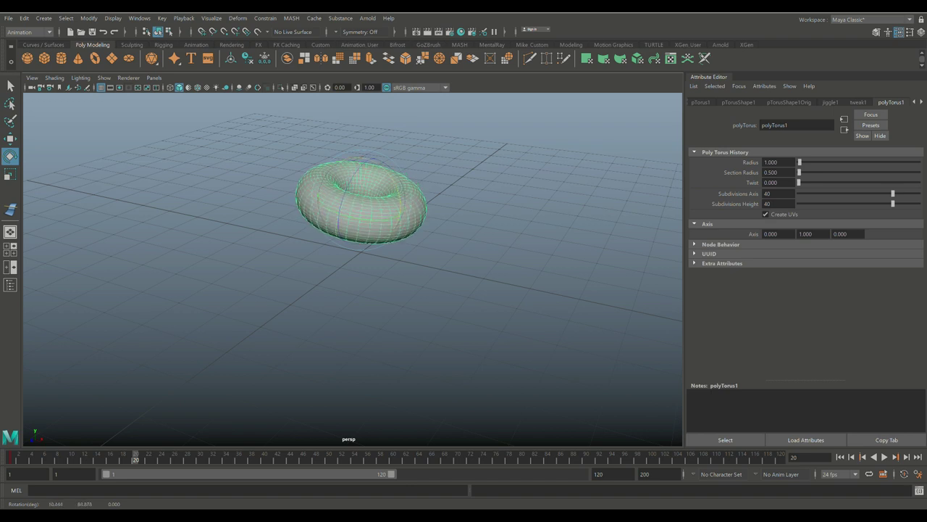
key(s)
- At frame 40, move the torus sideways, rotate it further to a new tilt, and set a key
key(alt+v)
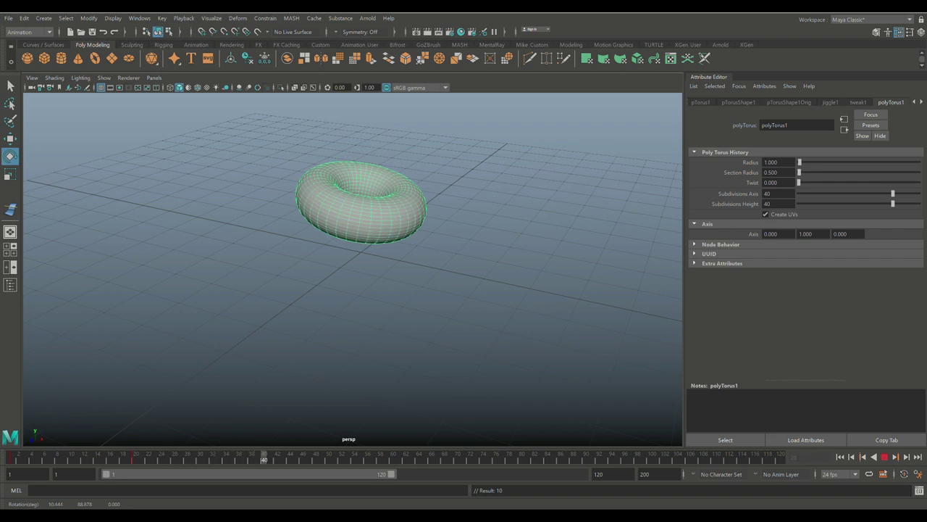
key(alt+v)
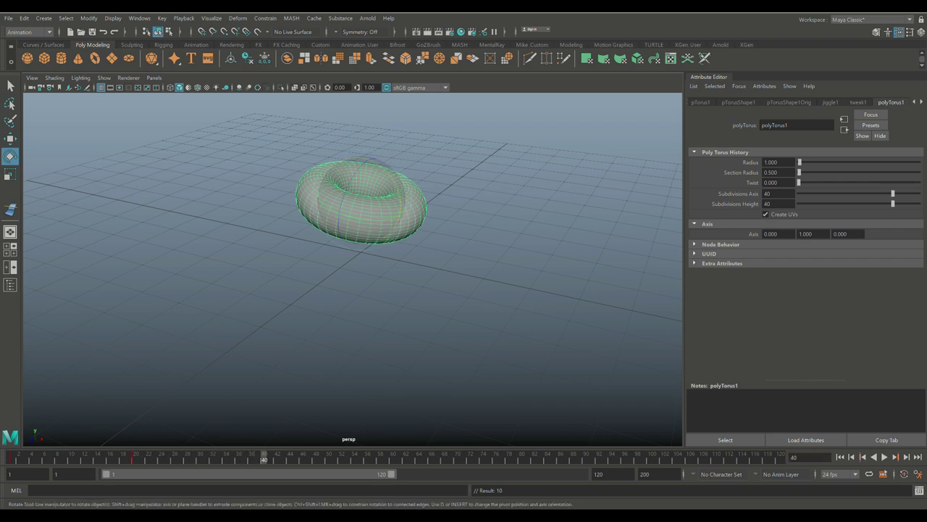
key(w)
mouse_move(404, 208)
mouse_down()
mouse_move(337, 195)
mouse_move(330, 172)
mouse_up()
key(e)
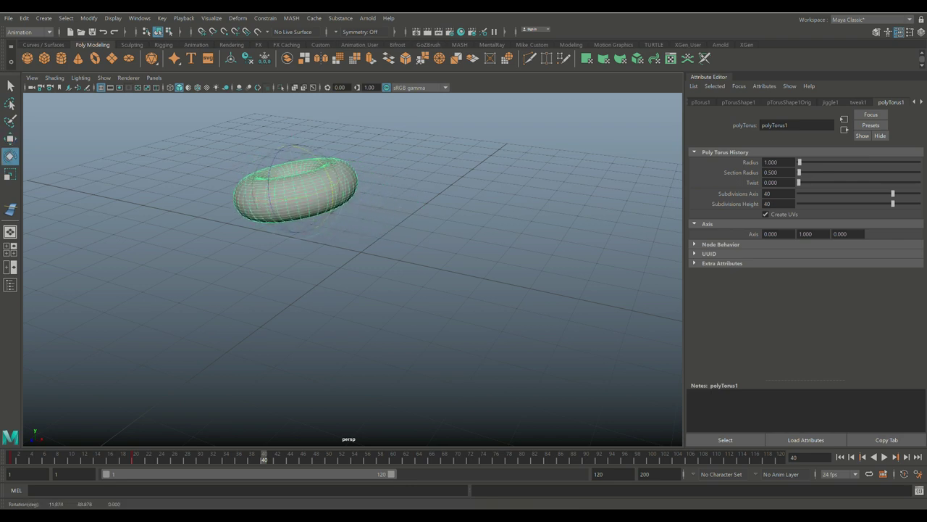
mouse_move(290, 199)
mouse_down()
mouse_move(311, 191)
mouse_move(312, 205)
mouse_up()
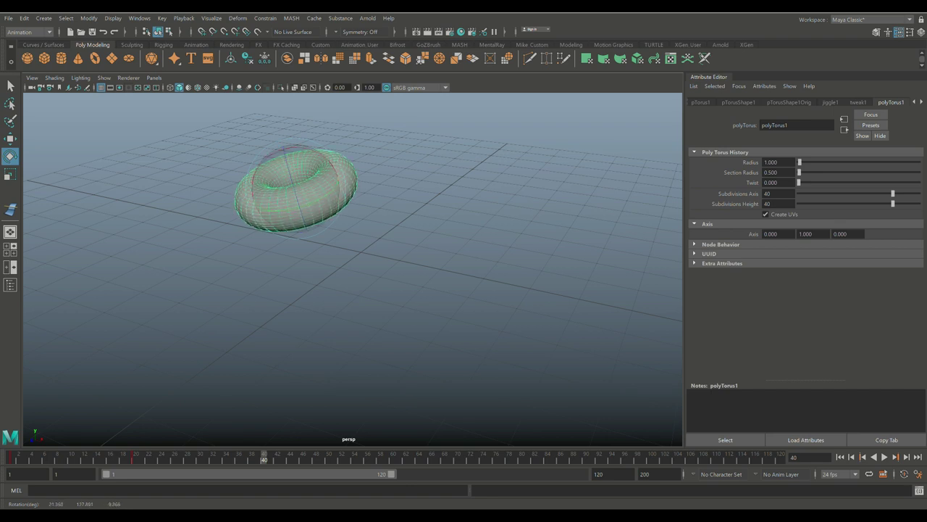
key(s)
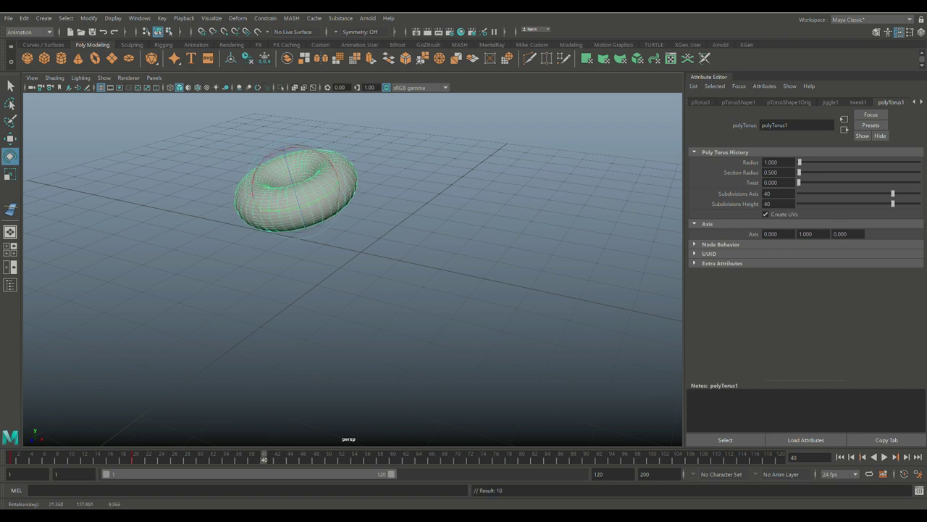
- At frame 60, level the torus, bring it back to its starting place on the ground, and set a key
key(alt+v)
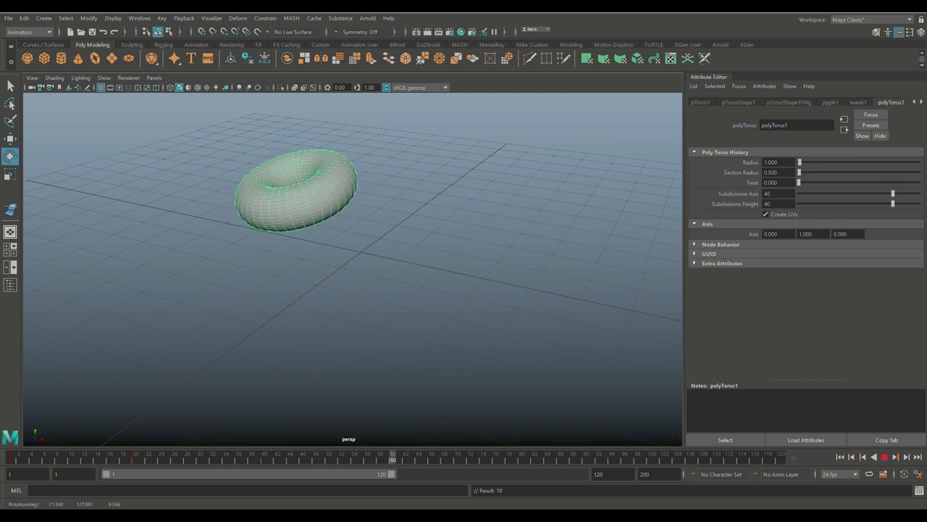
key(alt+v)
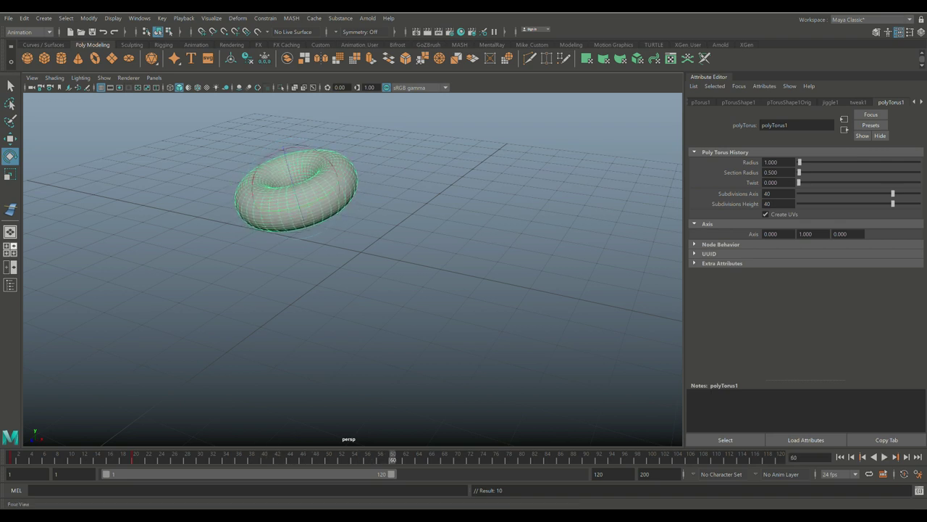
click(10, 248)
key(space)
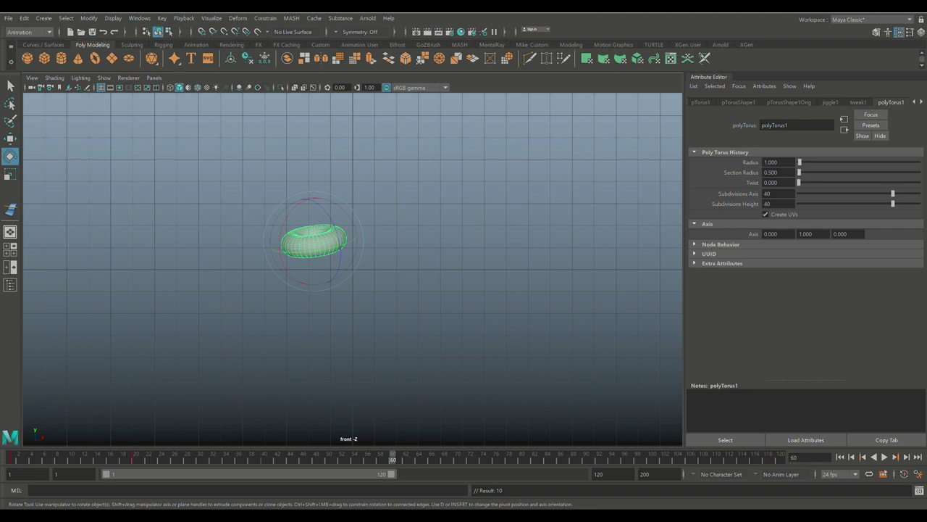
scroll(352, 268, up, 4)
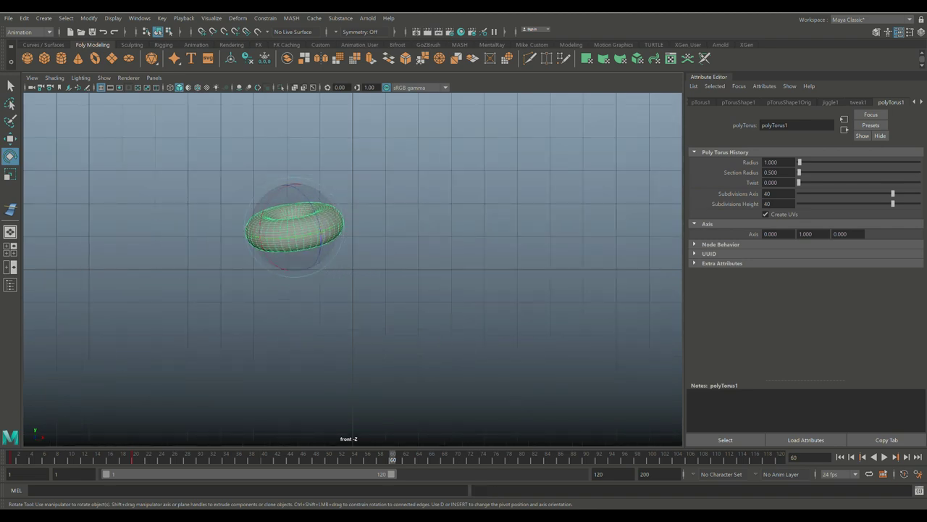
mouse_move(319, 212)
mouse_down()
mouse_move(321, 230)
mouse_move(330, 208)
mouse_up()
key(w)
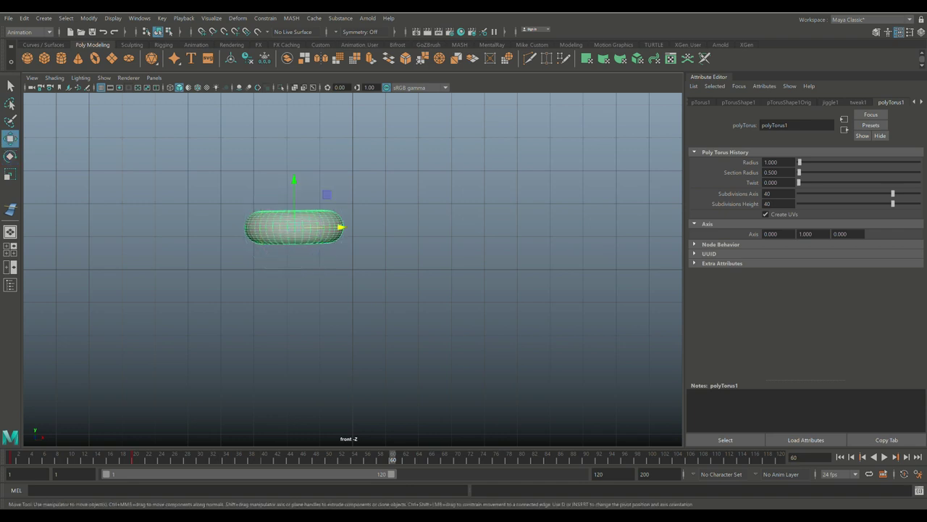
drag(294, 227, 352, 252)
click(10, 250)
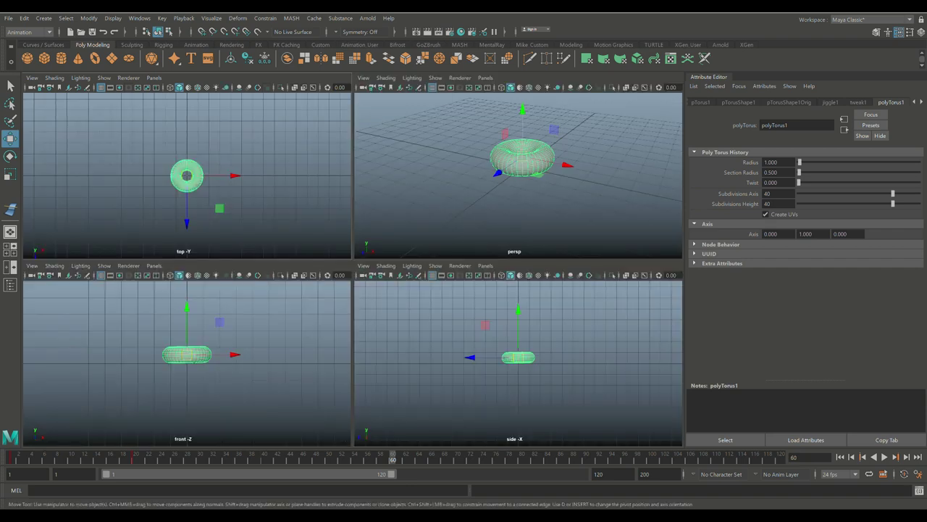
key(space)
key(space)
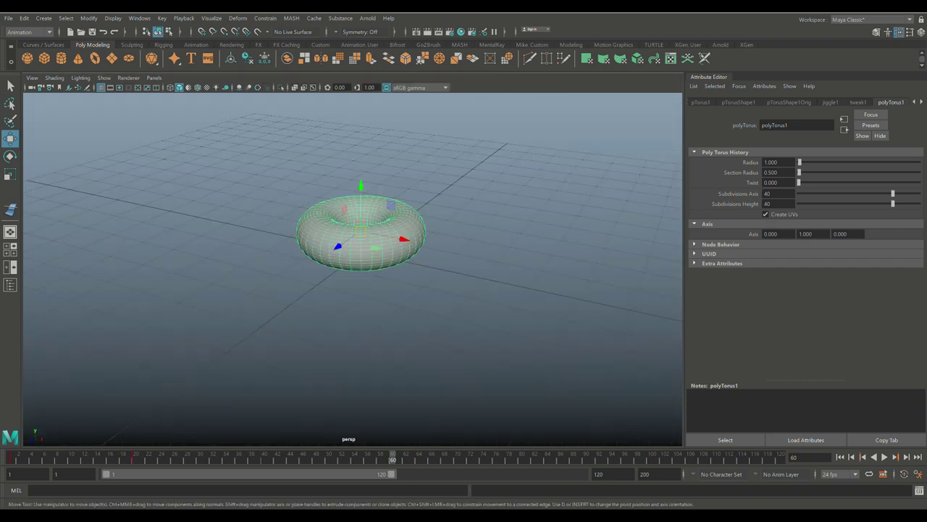
key(s)
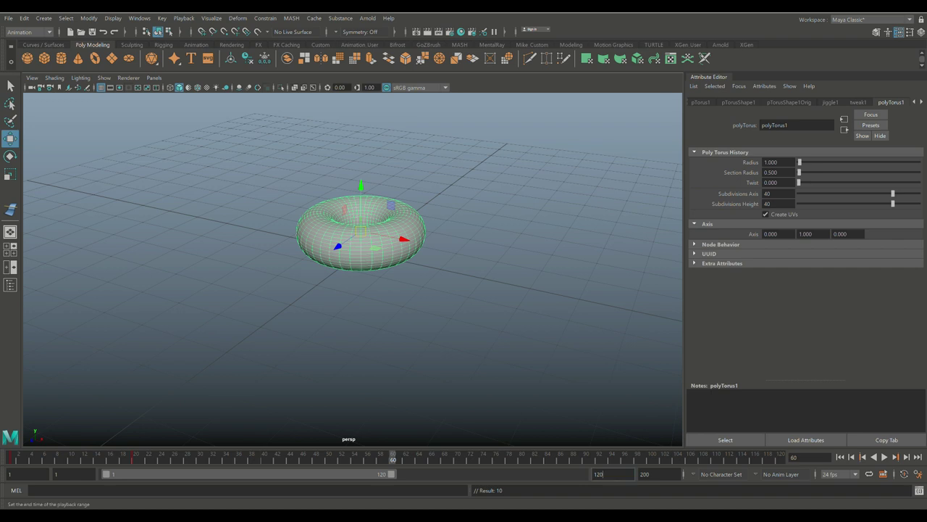
- Set the playback range's end to frame 60 and play the keyed torus animation
double_click(600, 474)
text(60)
key(Tab)
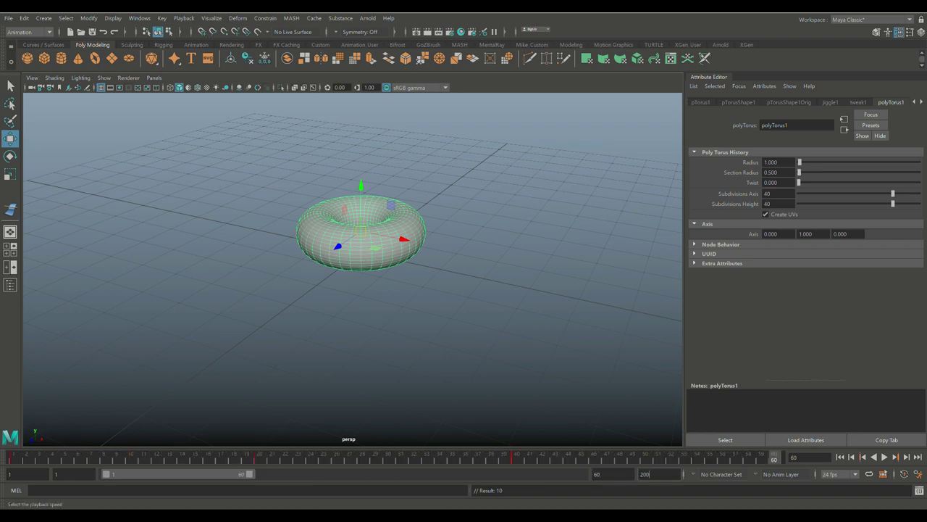
click(885, 456)
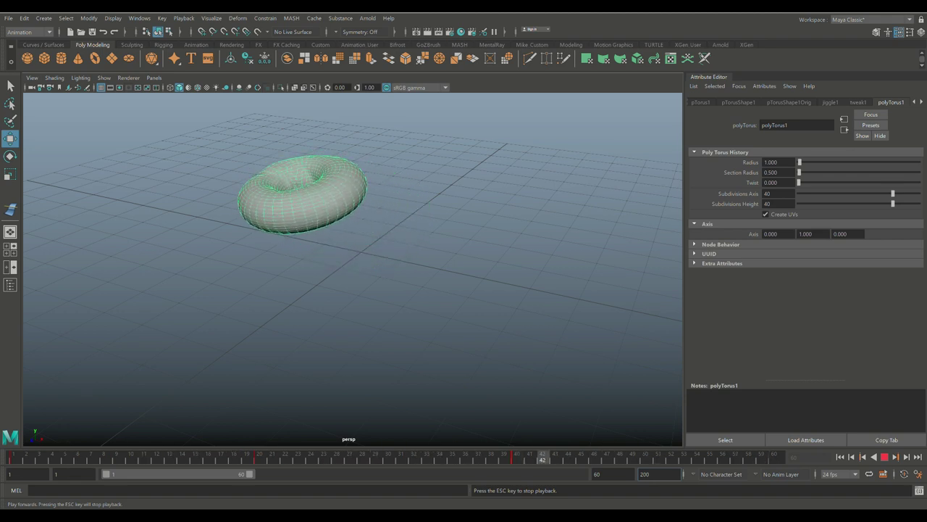
key(Escape)
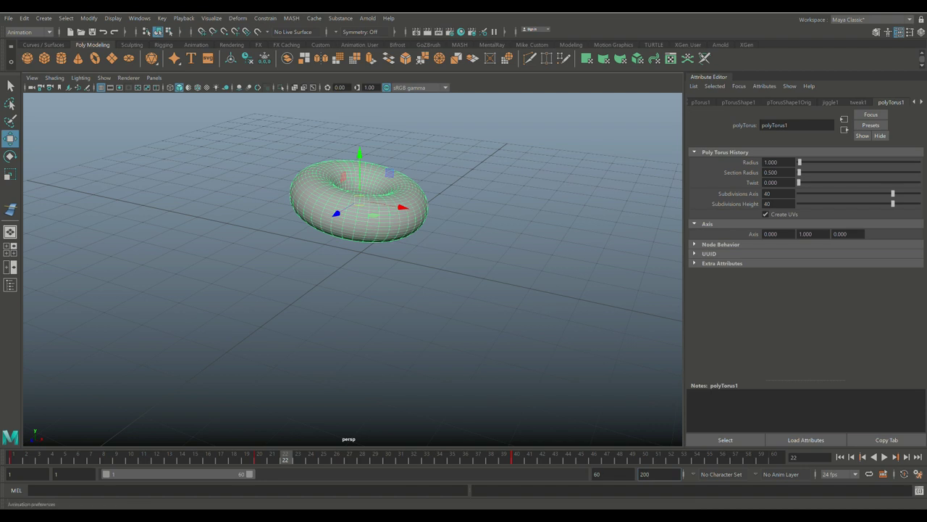
- Set the playback speed to Play every frame, save the preferences, and test-play the torus animation
click(917, 473)
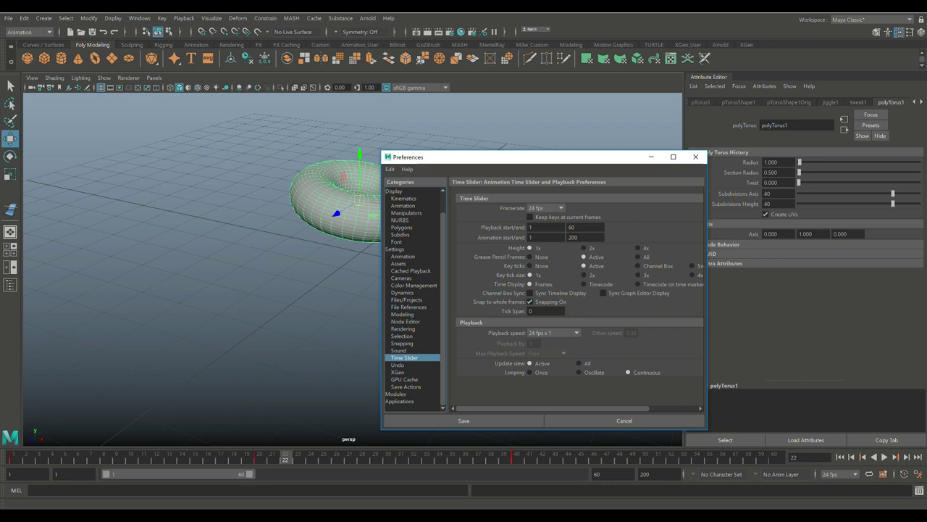
click(553, 333)
click(550, 342)
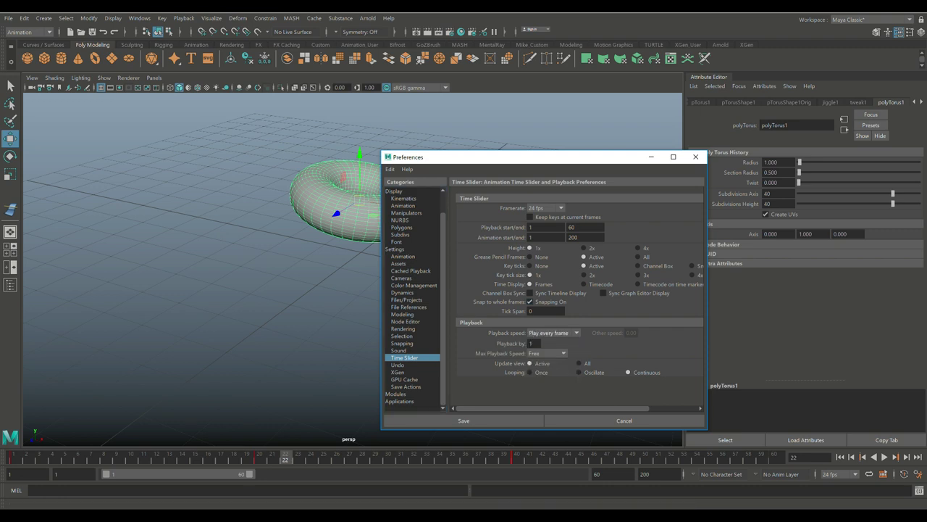
click(464, 420)
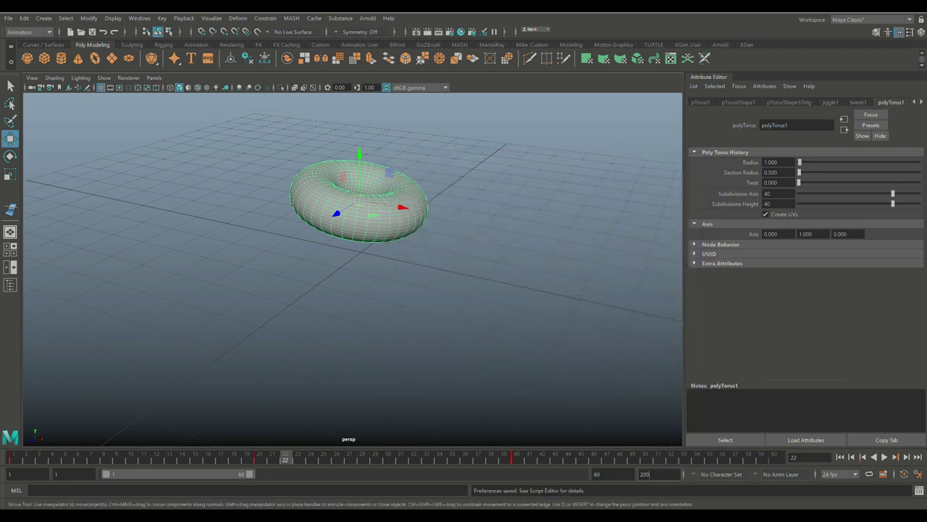
click(884, 456)
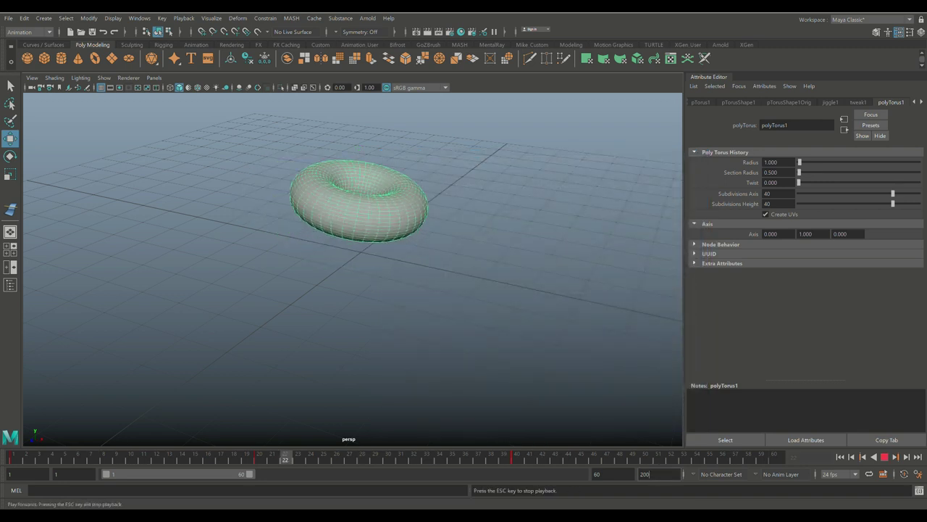
click(884, 456)
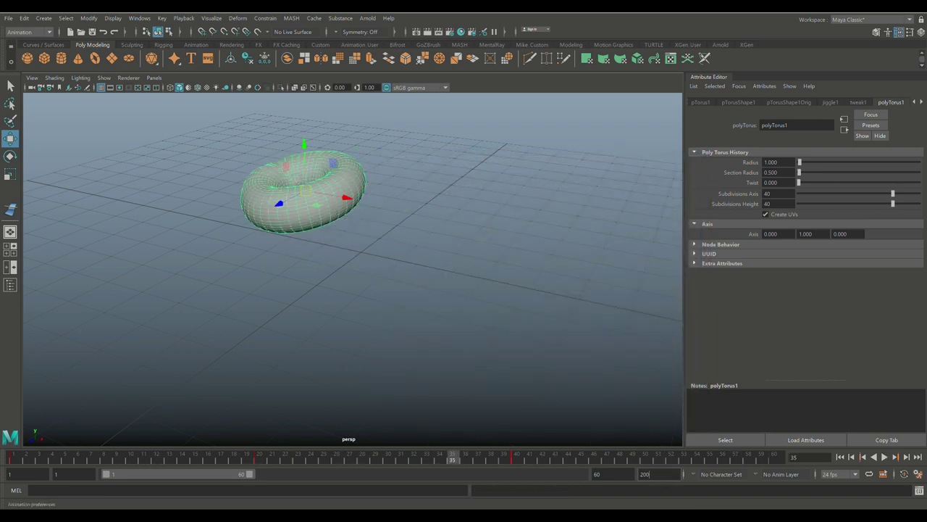
- Set the playback speed to 24 fps x 1, save the preferences, and start playing the torus animation
click(917, 474)
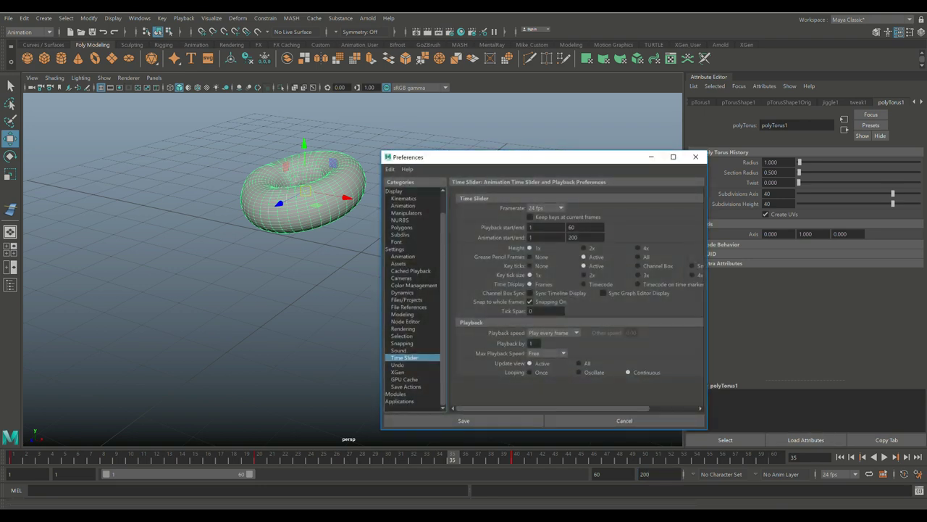
click(553, 332)
click(550, 346)
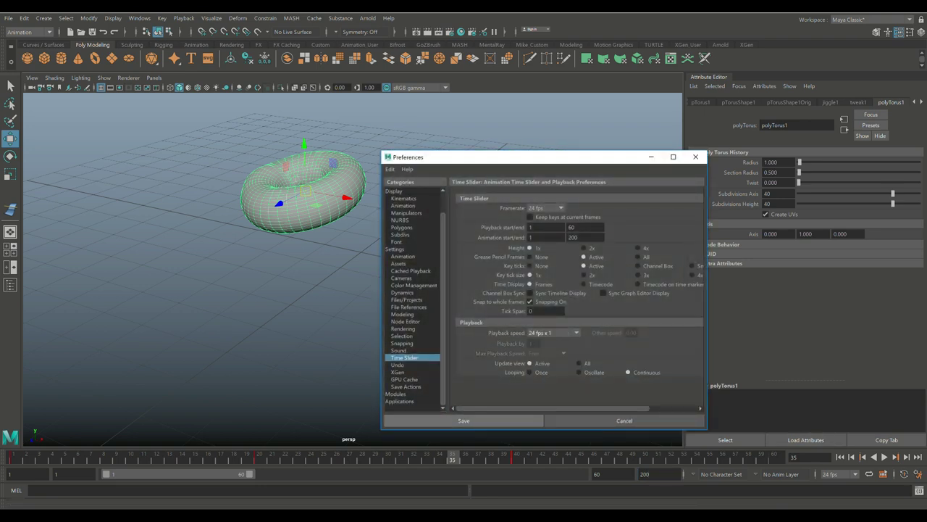
click(464, 420)
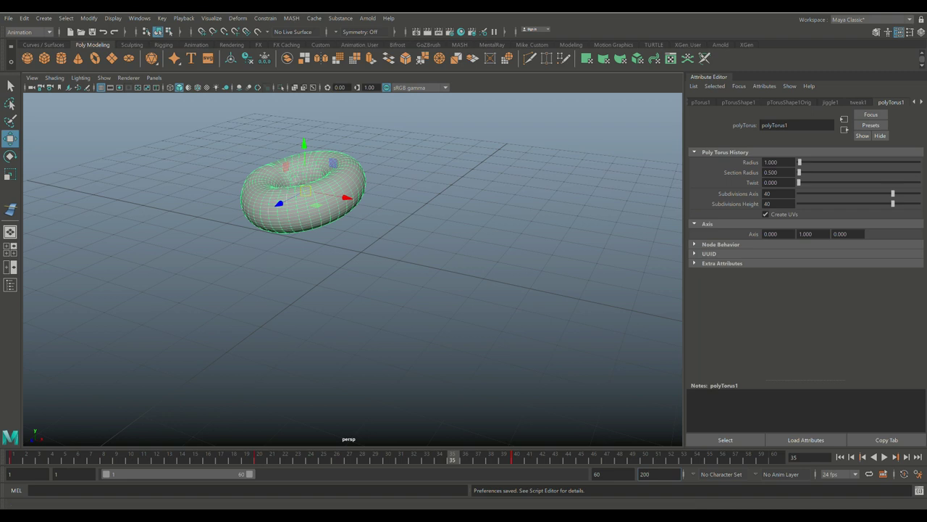
click(883, 456)
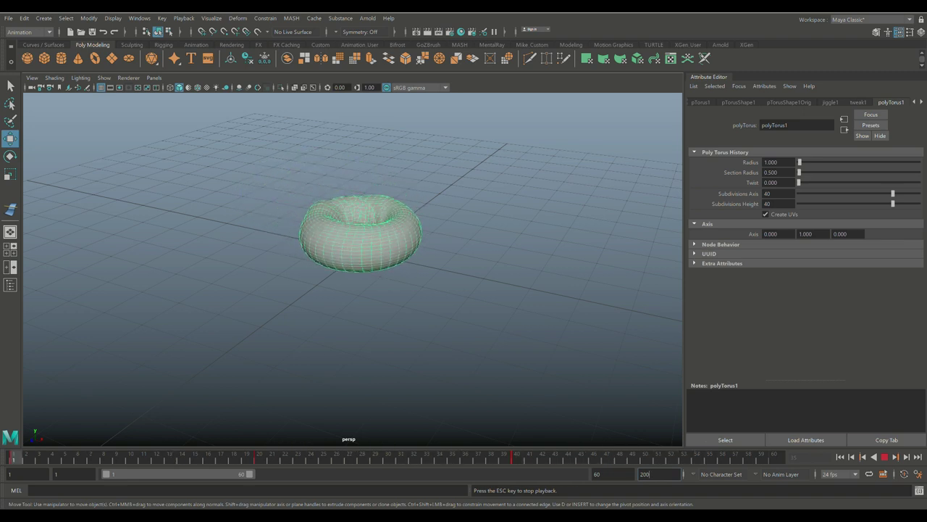
- Try the jiggle1 deformer's Enable Only After Object Stops mode during playback, and return it to Enable
click(830, 102)
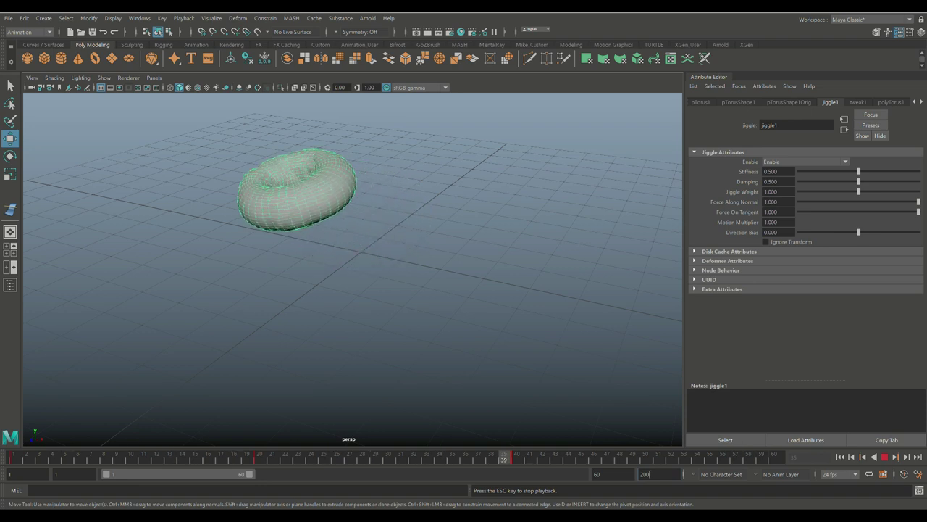
click(806, 162)
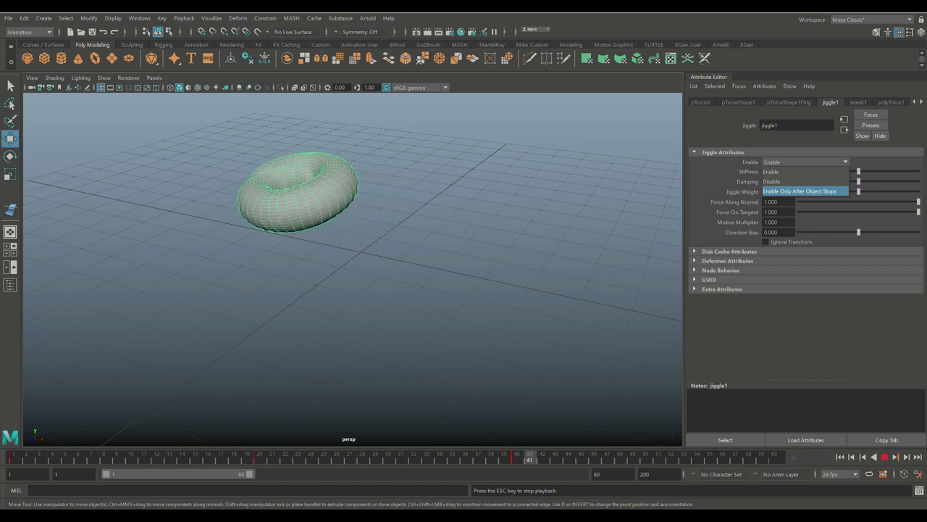
click(799, 191)
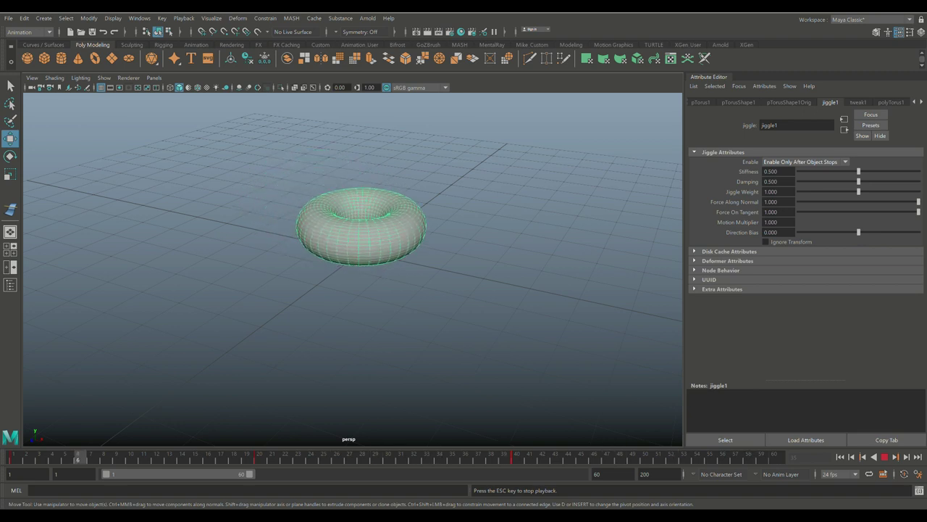
click(805, 163)
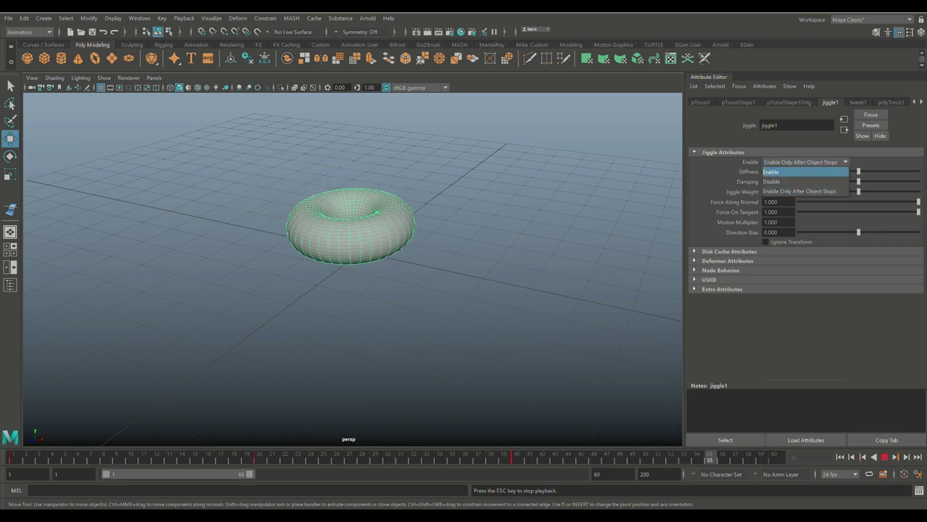
click(800, 172)
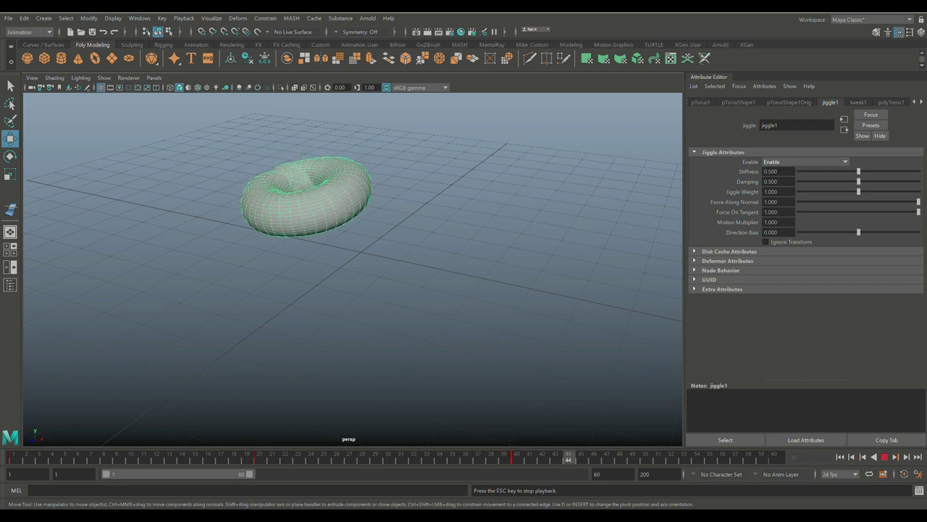
- Test low and high jiggle stiffness and damping during playback, settling on stiffness 0.381 and damping 0.498
drag(858, 171, 802, 171)
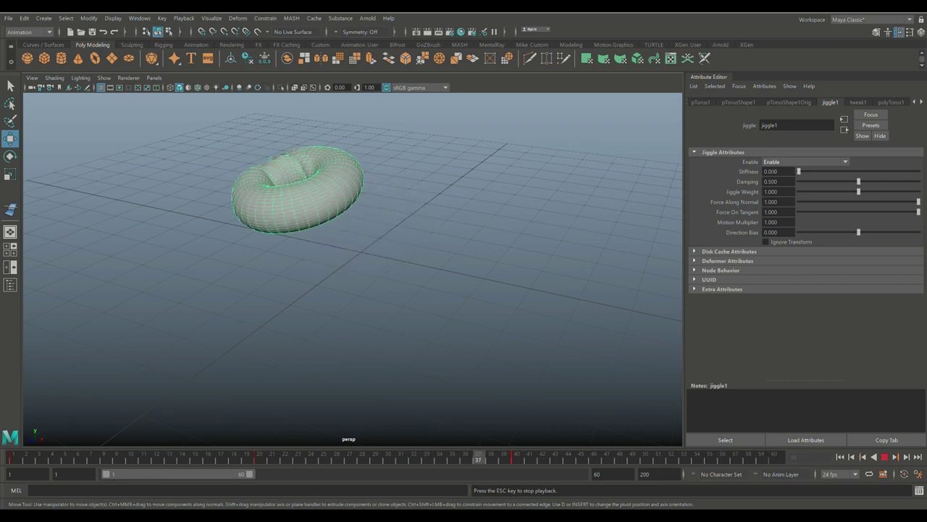
drag(799, 171, 919, 171)
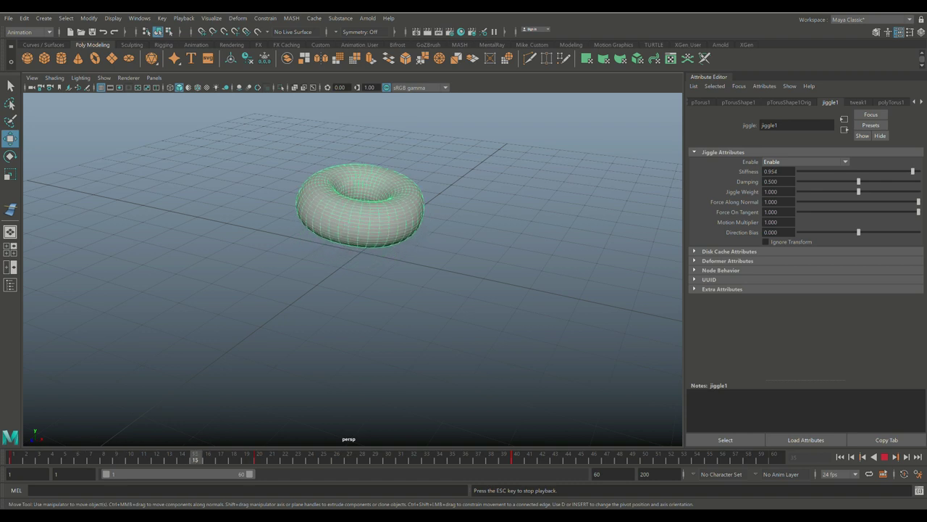
drag(919, 171, 811, 181)
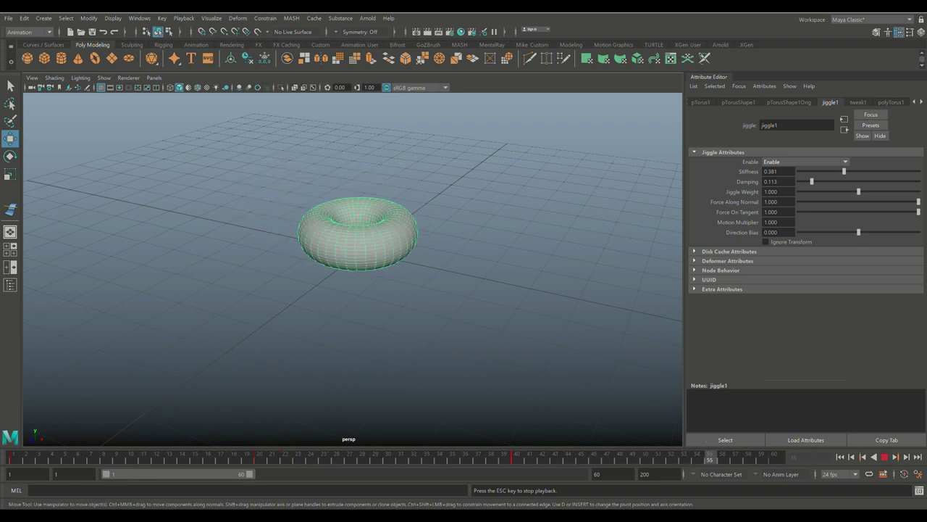
drag(812, 181, 858, 181)
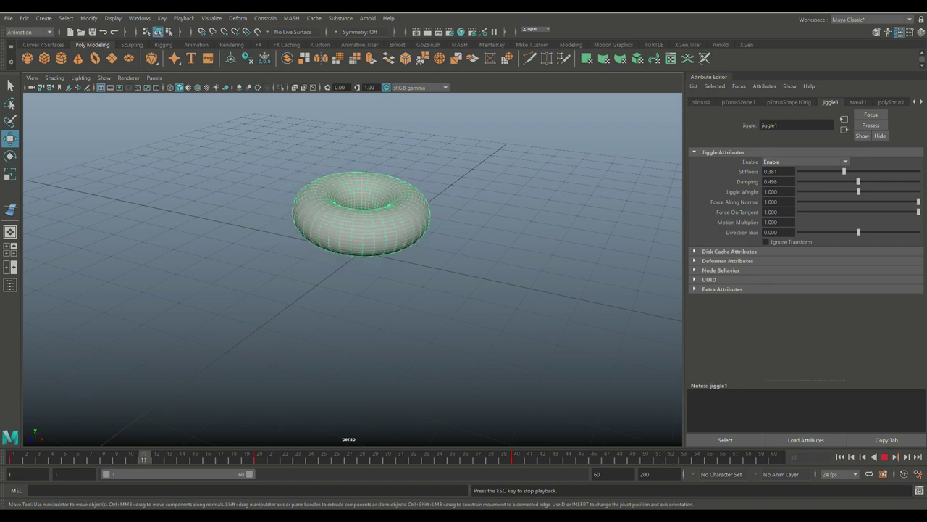
- Try jiggle weights of 0.020 and 1.085 during playback, and return the weight to 1.000
drag(859, 192, 799, 192)
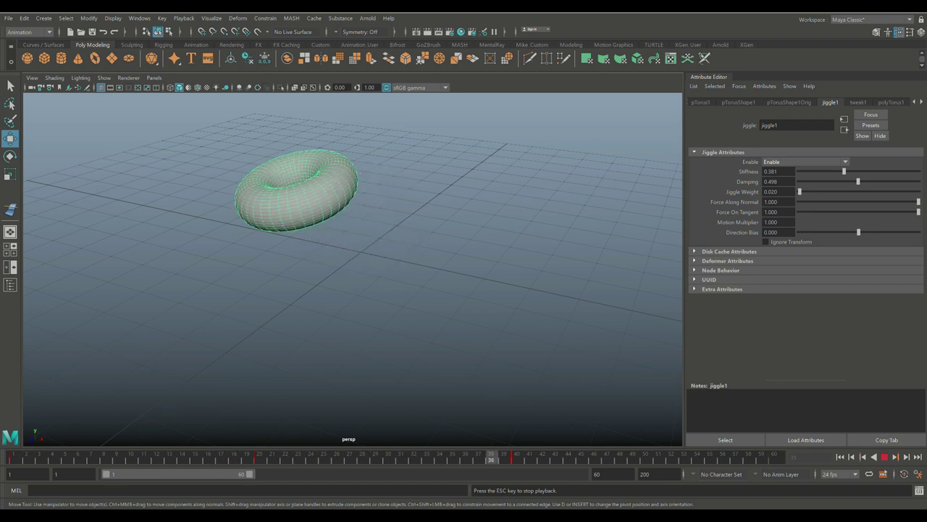
drag(799, 192, 864, 192)
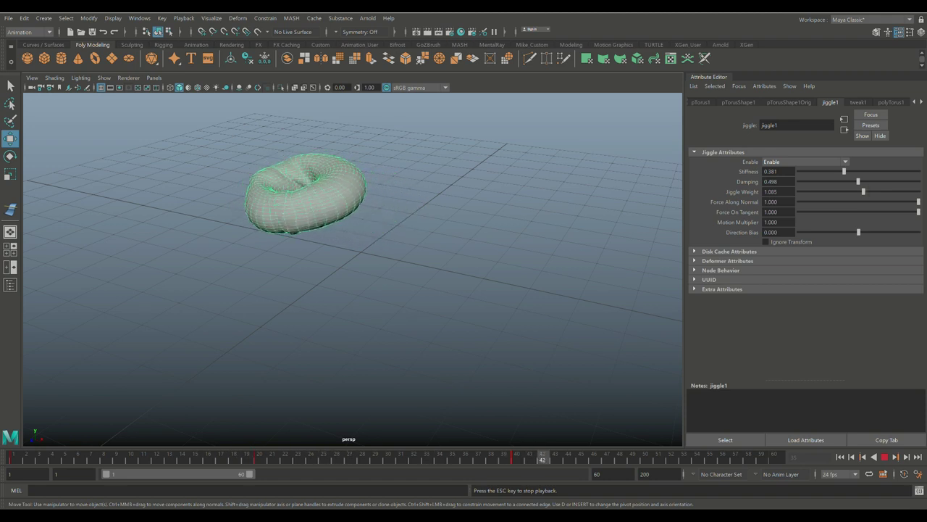
drag(864, 191, 859, 191)
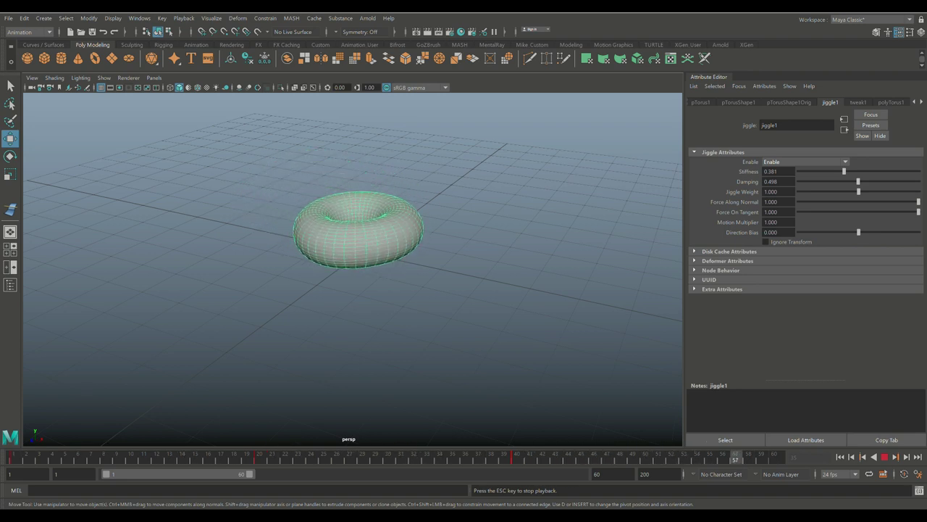
- Try a jiggle motion multiplier of 2, and raise it to 5 for a stronger effect
double_click(772, 222)
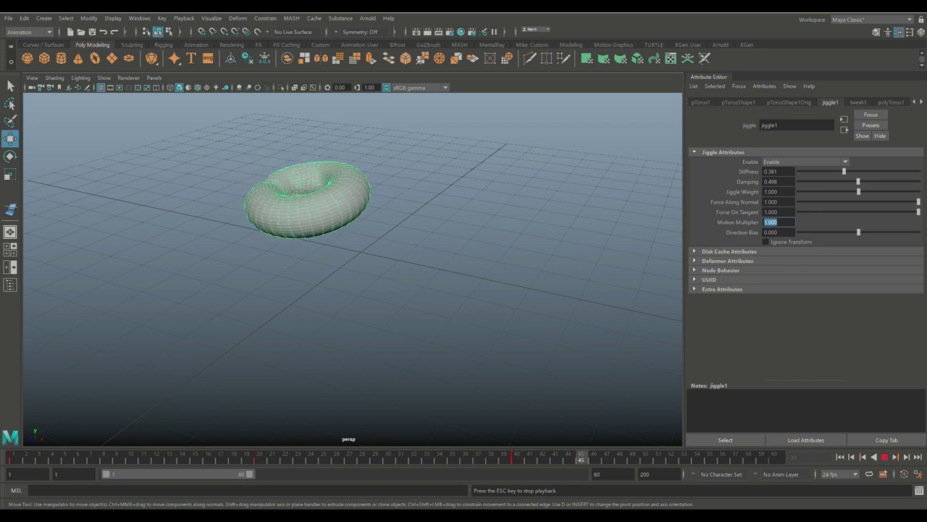
text(2)
key(Return)
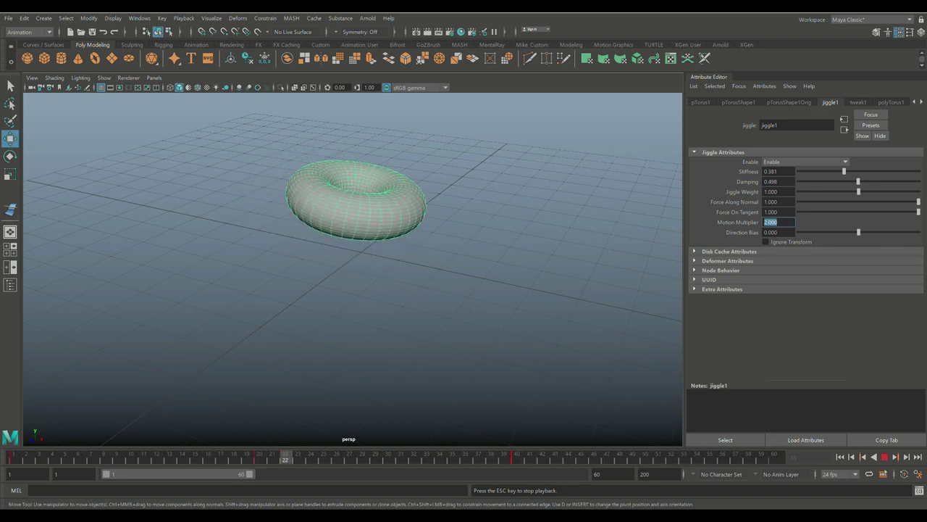
text(5)
key(Return)
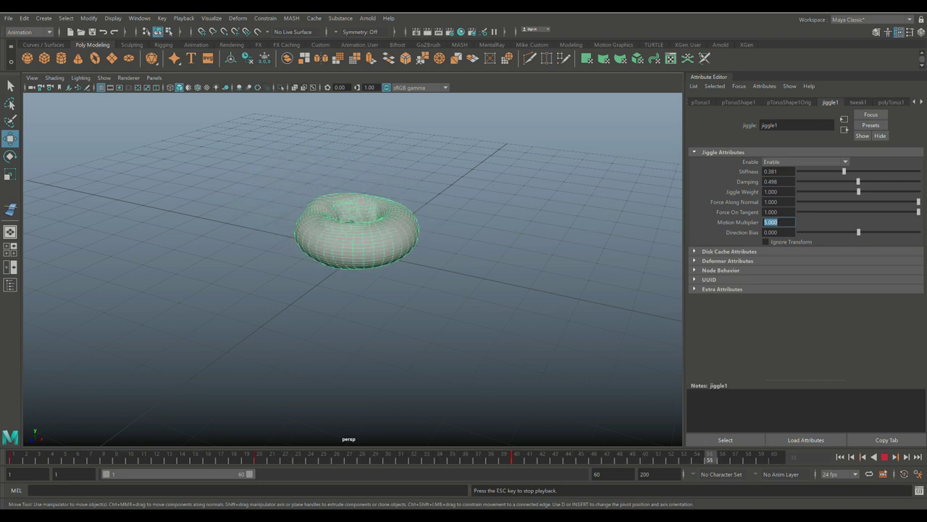
- Examine the jiggling torus from several angles and distances while the animation plays
alt+drag(355, 268, 406, 312)
alt+middle_drag(405, 311, 398, 353)
mouse_move(399, 354)
alt+mouse_down()
mouse_move(389, 303)
mouse_move(392, 334)
mouse_move(382, 351)
alt+mouse_up()
mouse_move(382, 351)
alt+middle_down()
mouse_move(380, 331)
mouse_move(383, 340)
alt+middle_up()
scroll(383, 341, up, 1)
scroll(382, 340, down, 2)
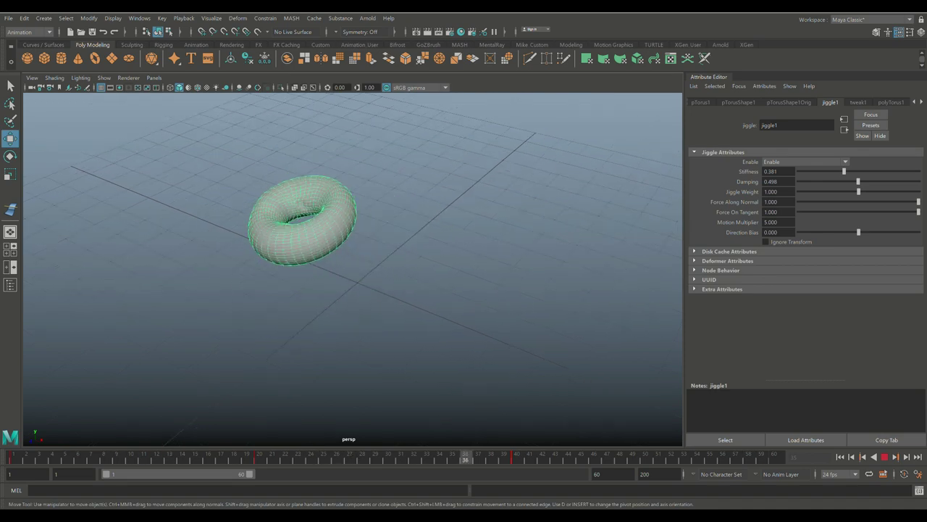
alt+drag(383, 340, 402, 337)
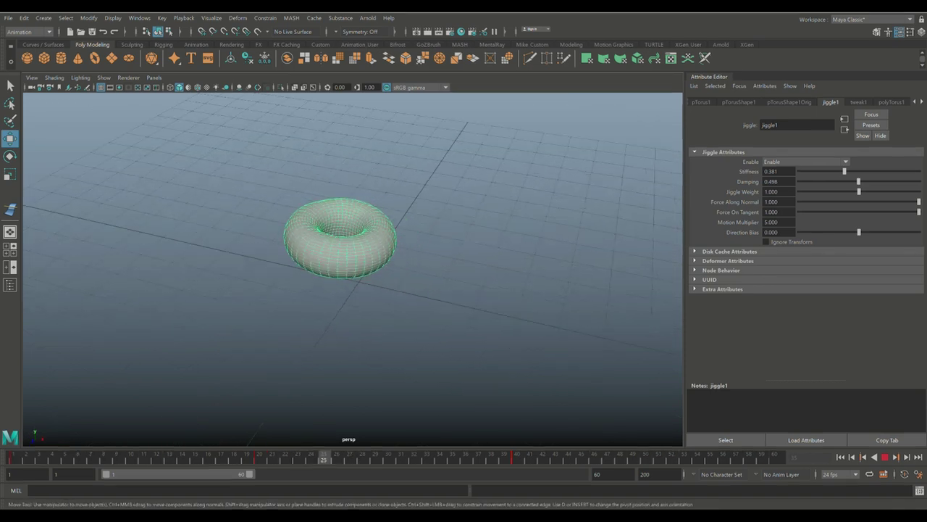